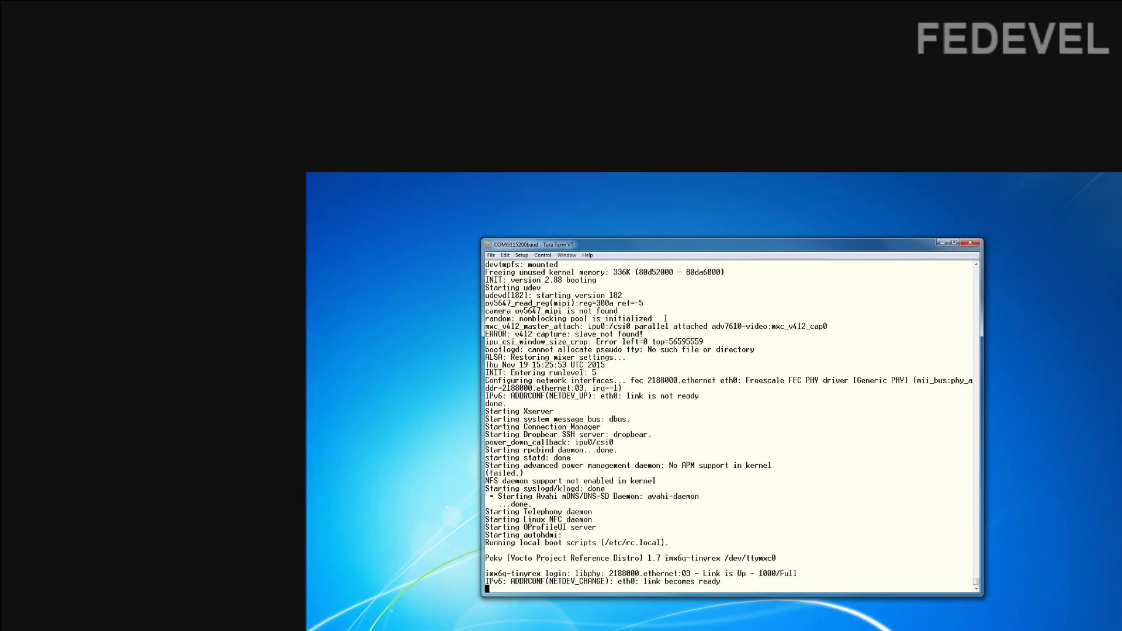
text(t)
Step: Log in as root and rerun export DISPLAY=:0 from shell history
key(Return)
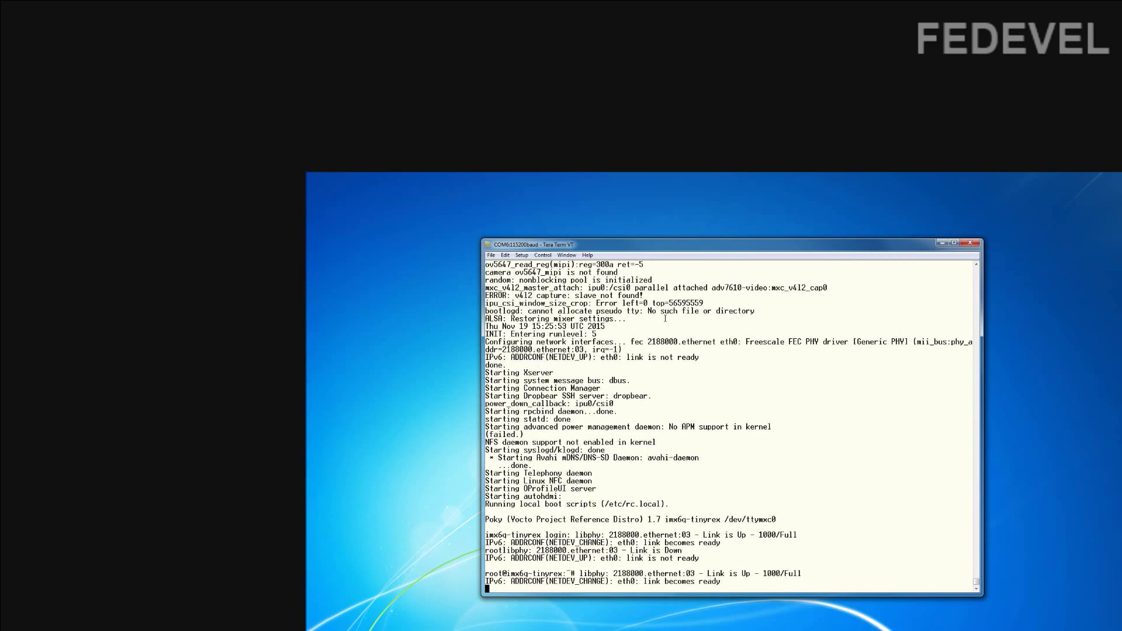
text(reboot)
key(Up)
key(Up)
key(Up)
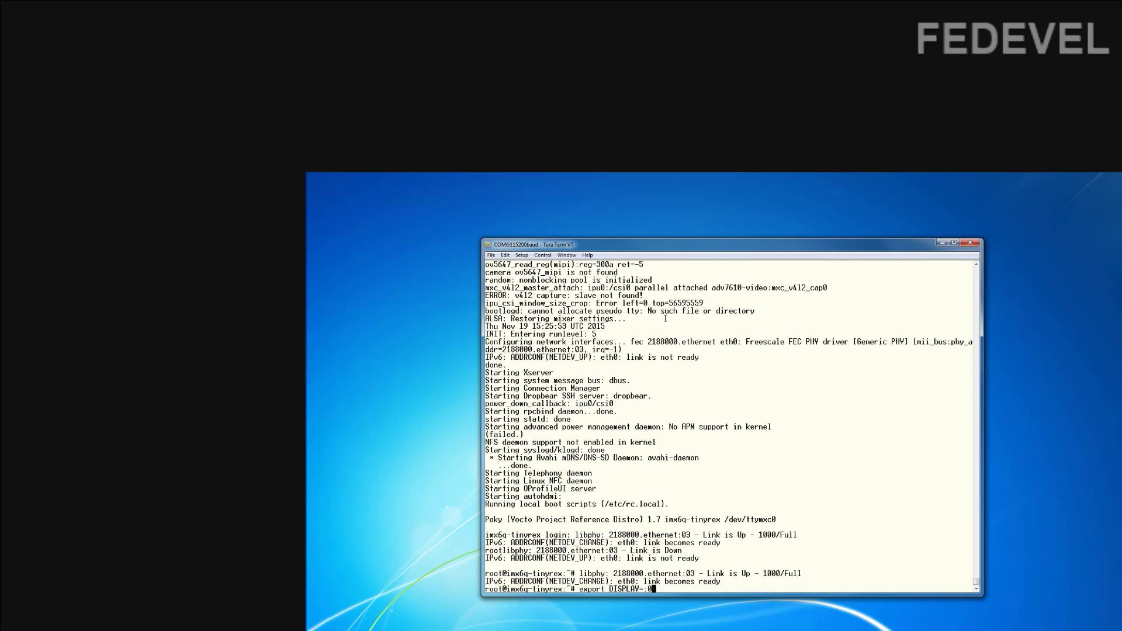
key(Return)
Step: Set "DISP3 BG" to 1280x720 at 60 Hz and start gst-launch imxv4l2src ! autovideosink
key(Up)
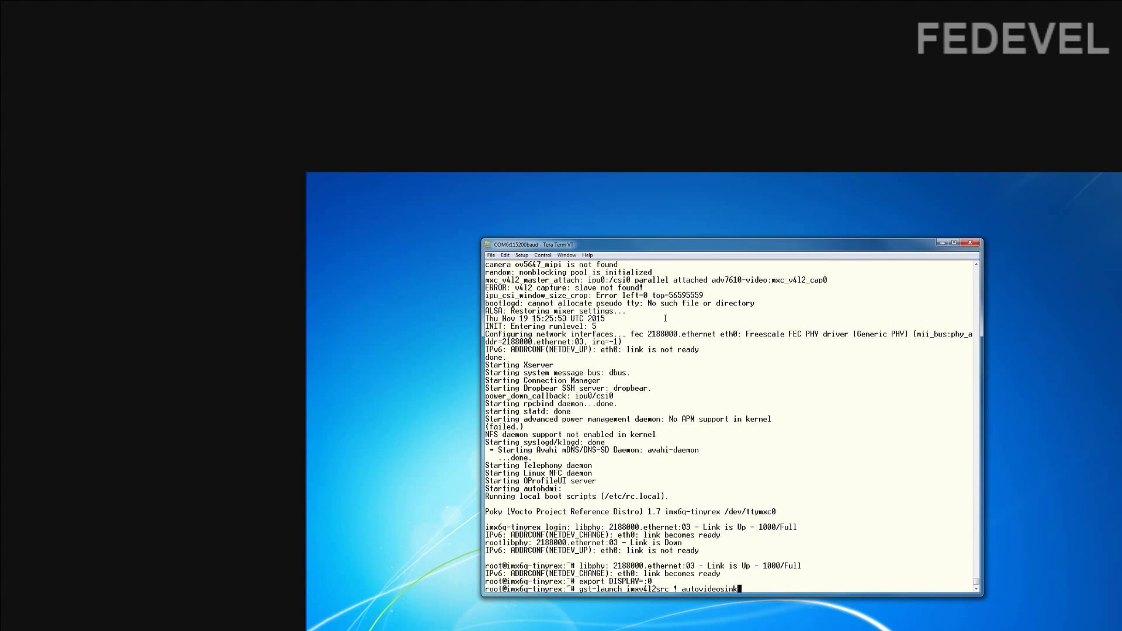
key(Up)
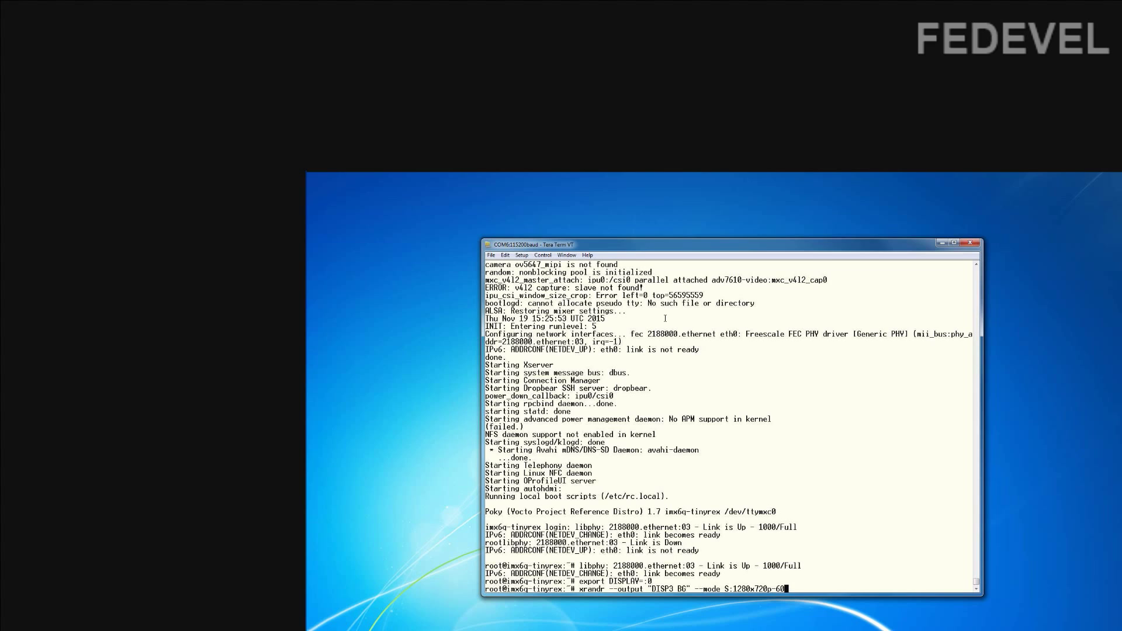
key(Return)
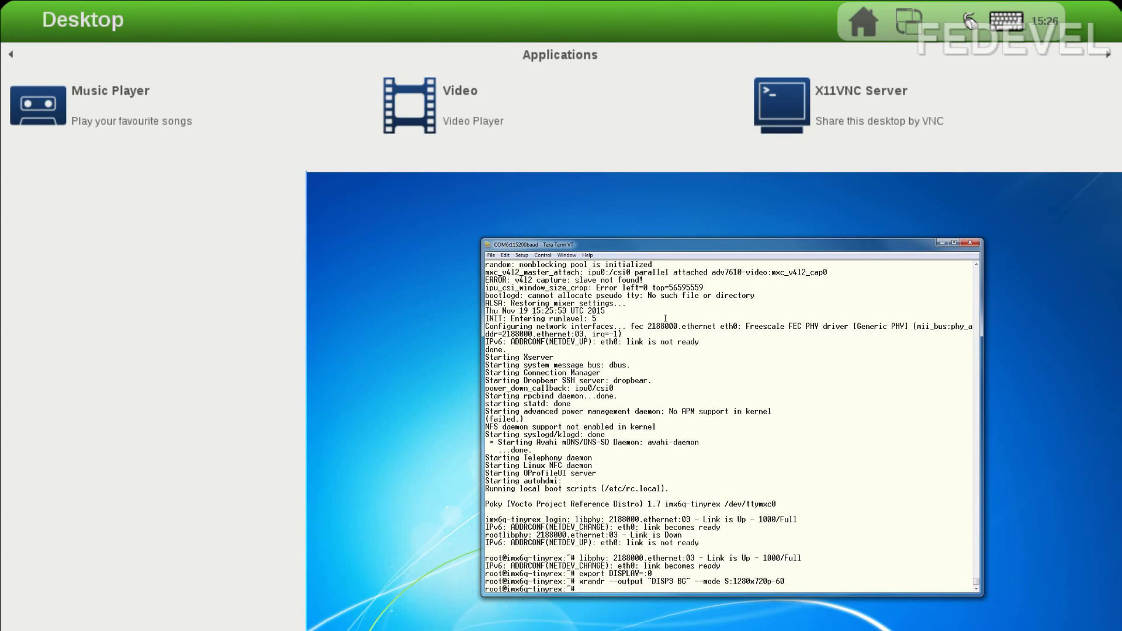
key(Up)
key(Up)
key(Up)
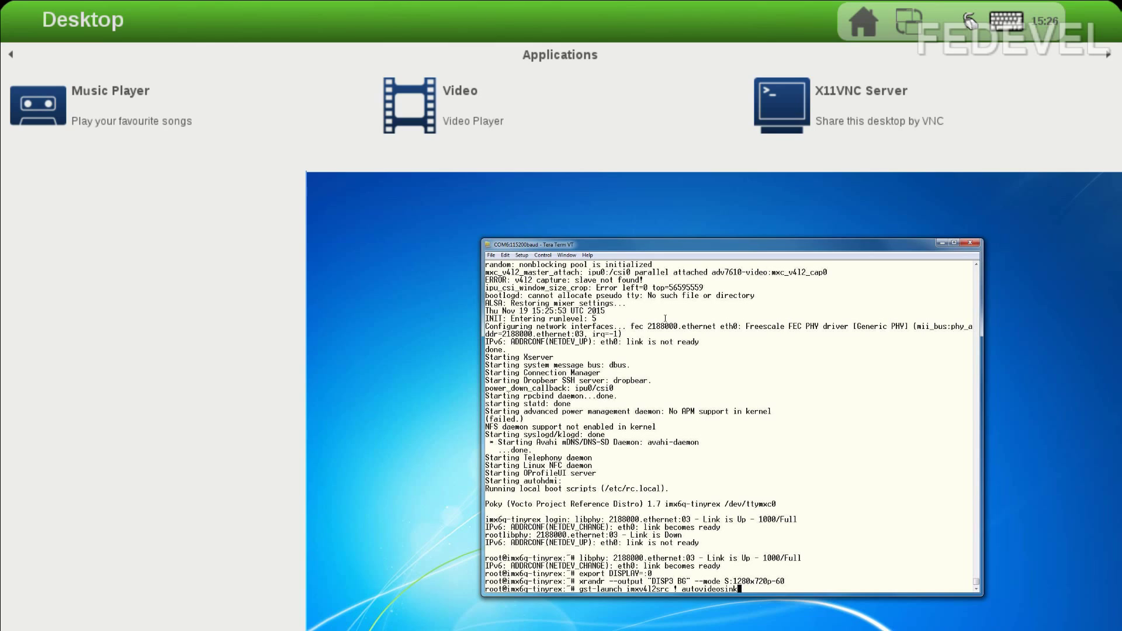
key(Return)
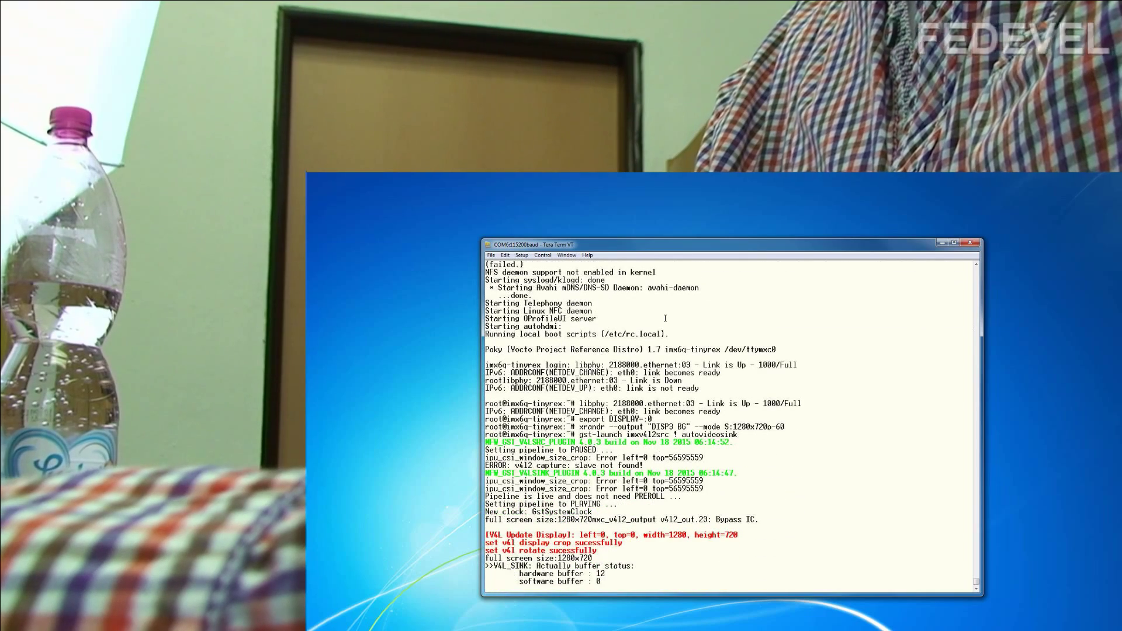